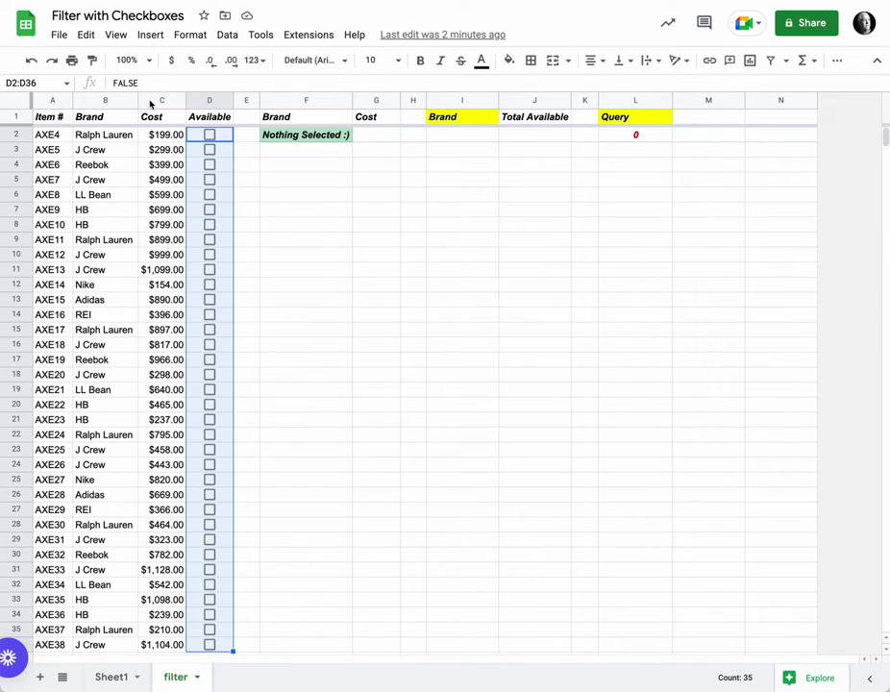
# Review the source data in columns A to C, the Available checkbox column D, and the FILTER formula in F2.
pyautogui.moveTo(53, 100); pyautogui.dragTo(153, 104)
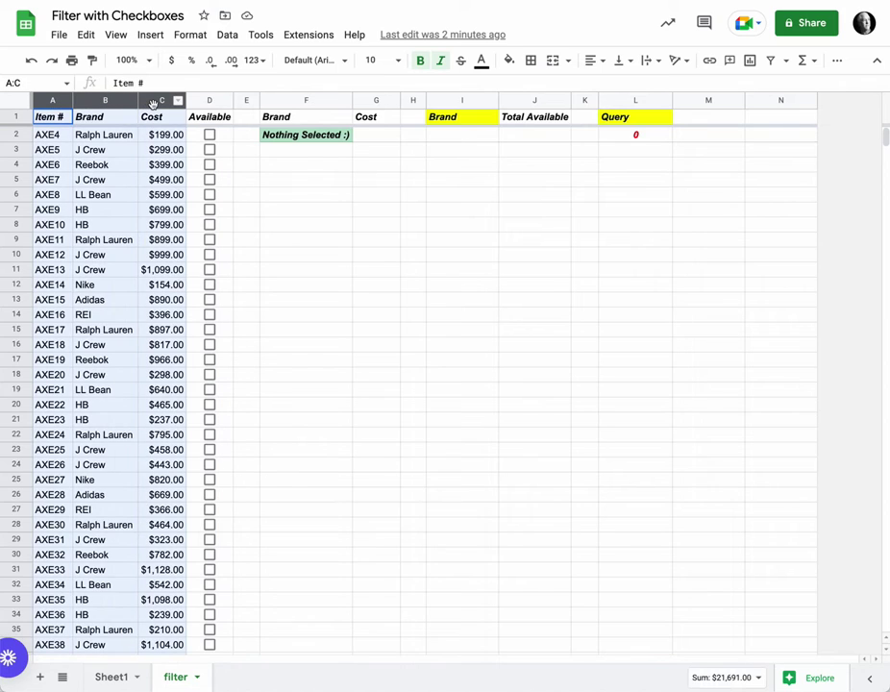
pyautogui.click(207, 100)
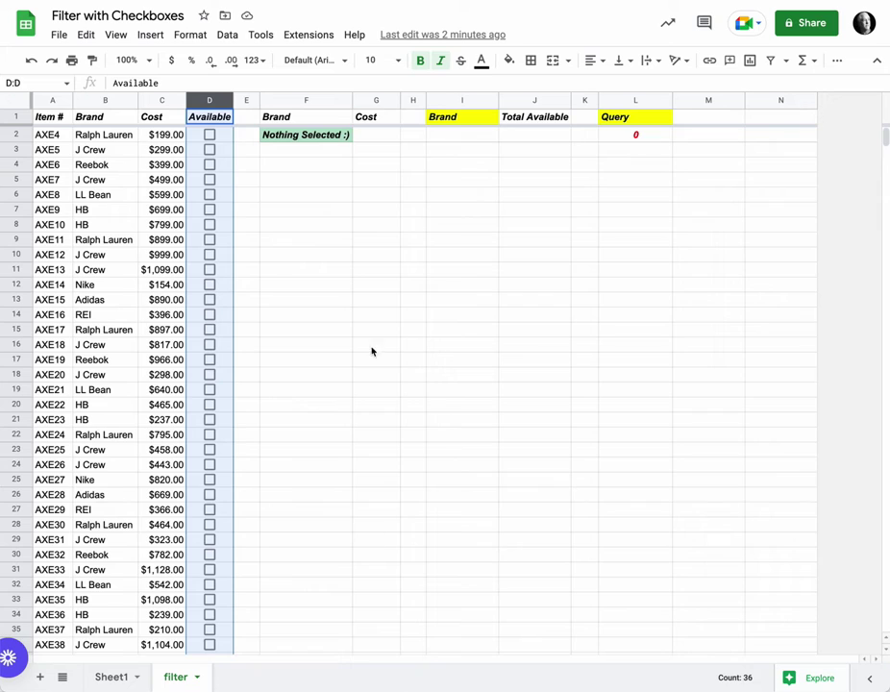
pyautogui.click(299, 136)
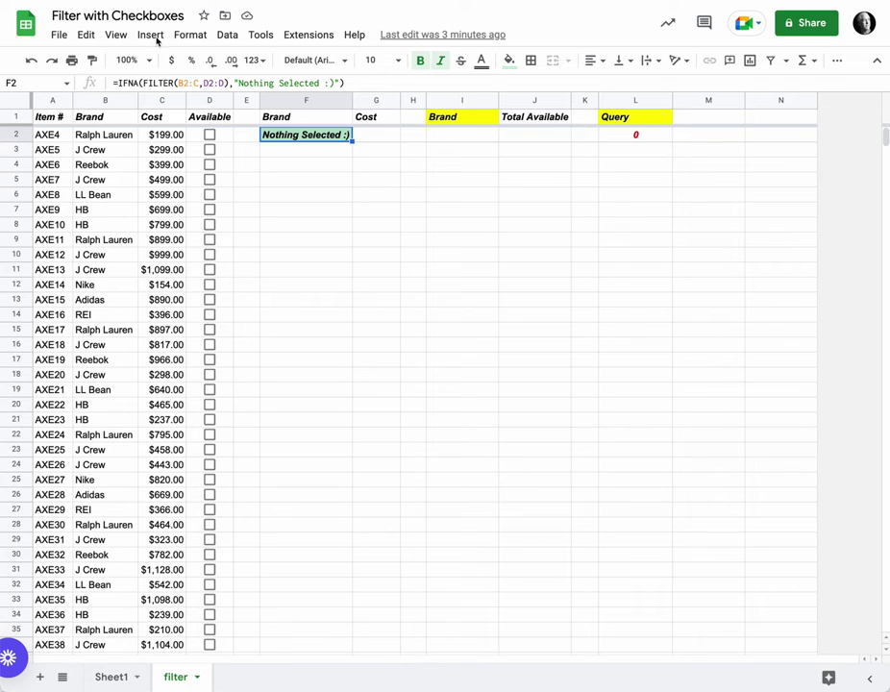
# Examine the conditional formatting rule for "Nothing Selected :)" applied to F2 and L2, leaving its settings as they are.
pyautogui.click(189, 39)
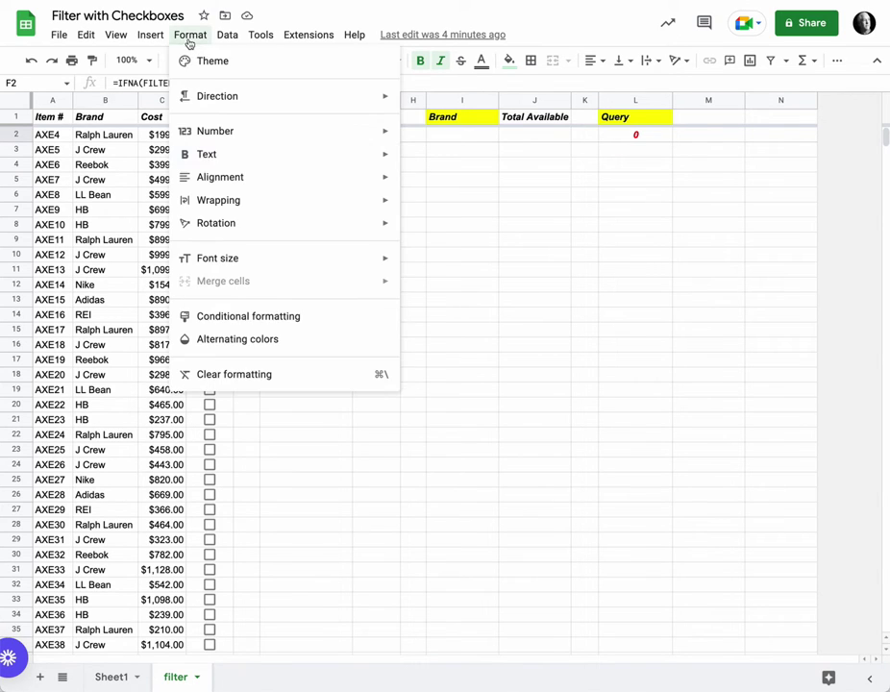
pyautogui.click(254, 316)
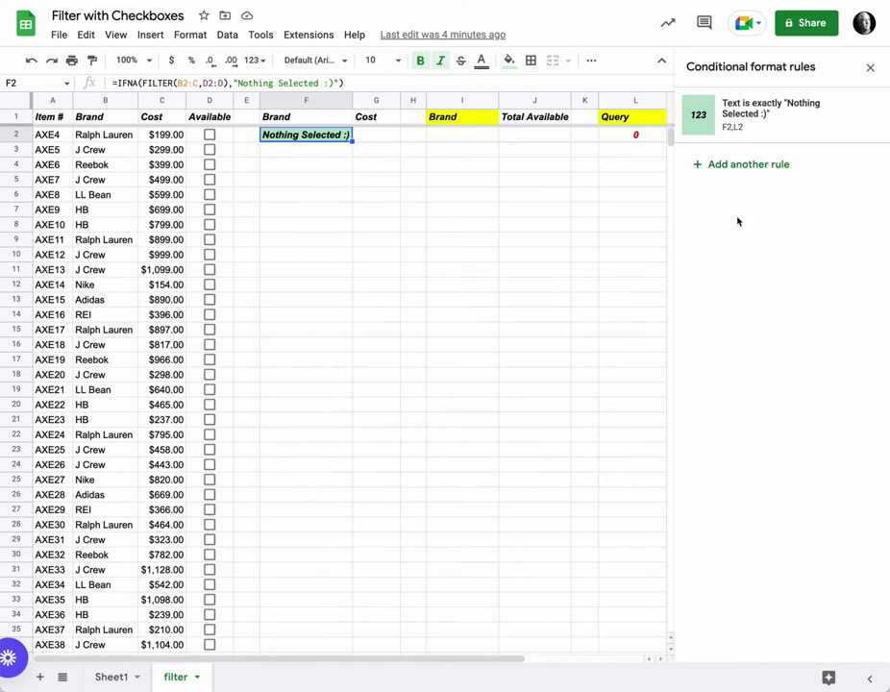
pyautogui.click(771, 114)
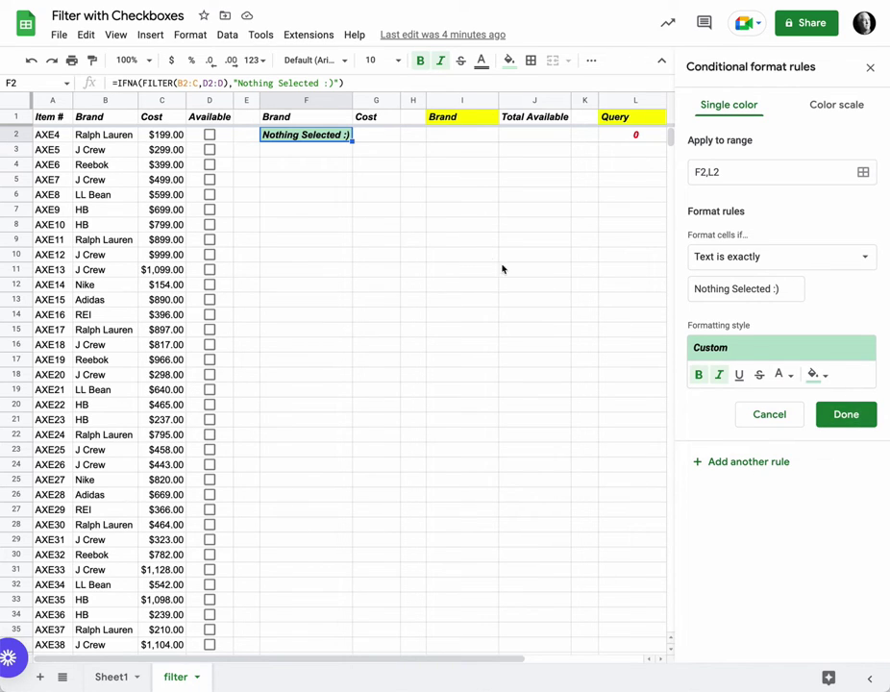
pyautogui.click(843, 414)
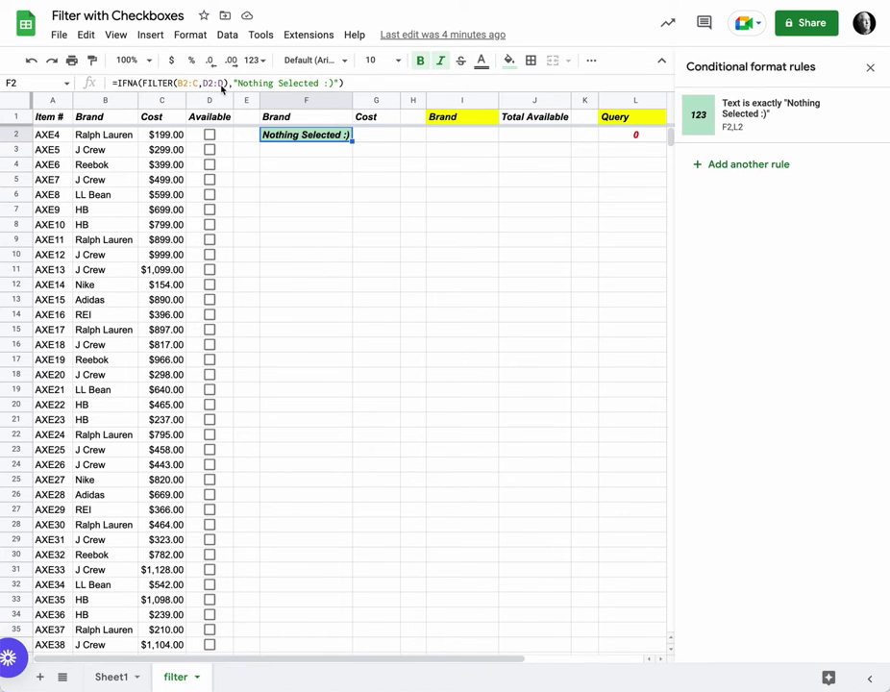
# Tick the Available checkbox for AXE4, extend the ticks to all of D2:D36, and clear the whole range again.
pyautogui.click(210, 135)
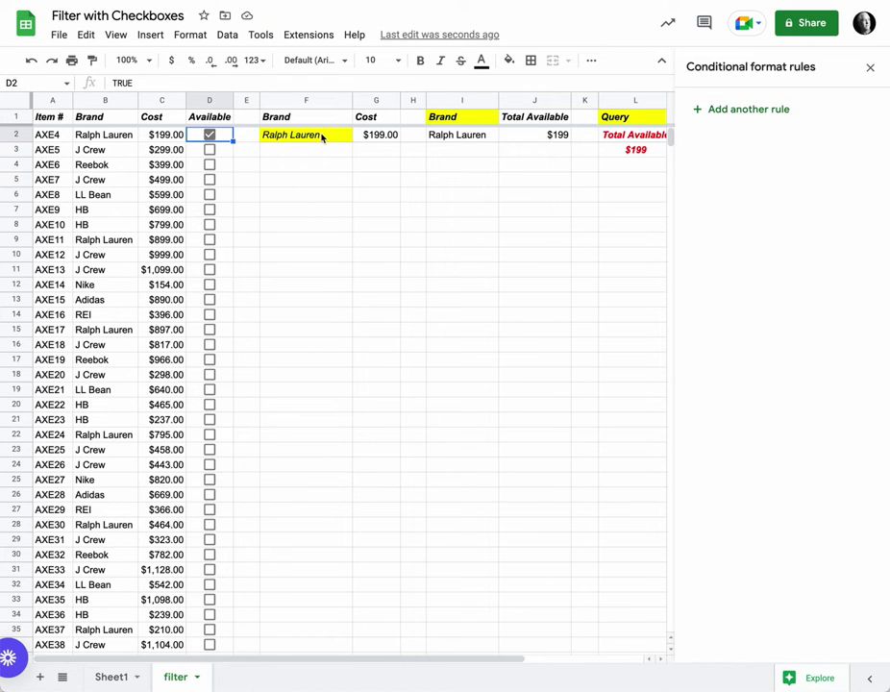
pyautogui.click(220, 154)
pyautogui.moveTo(221, 141); pyautogui.dragTo(220, 646)
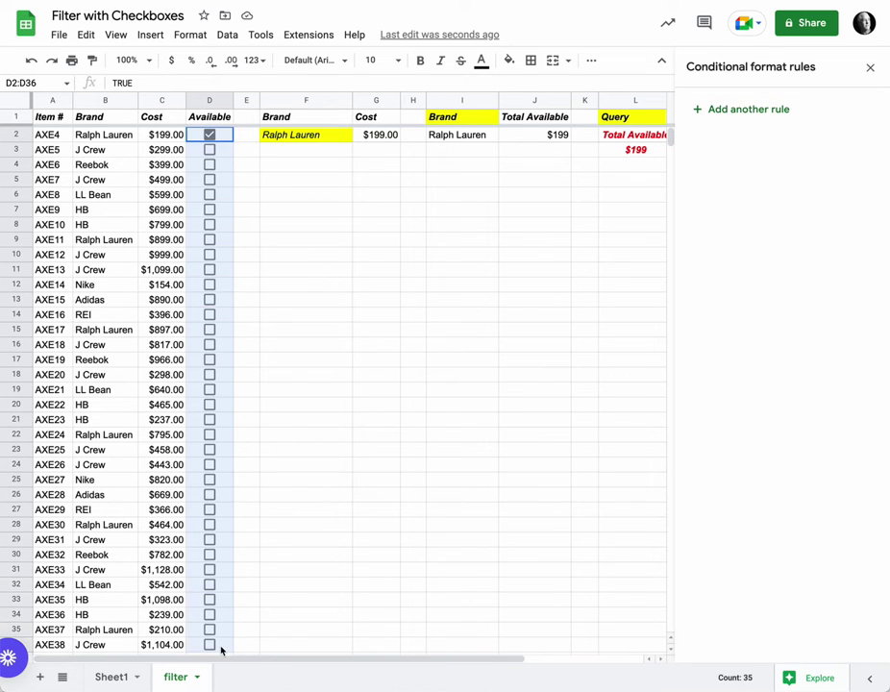
pyautogui.scroll(-2, 253, 622)
pyautogui.scroll(2, 253, 622)
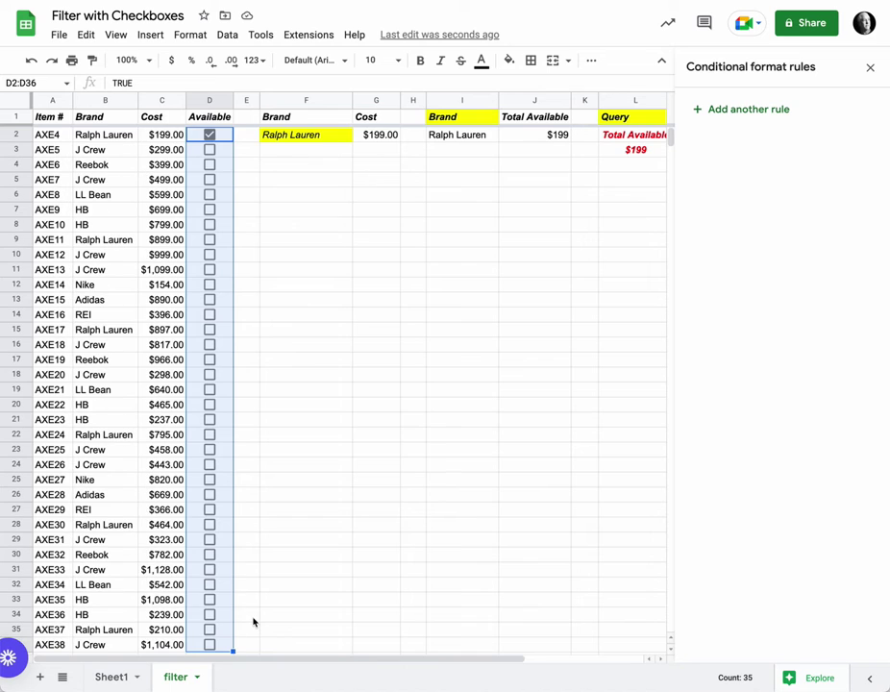
pyautogui.press('space')
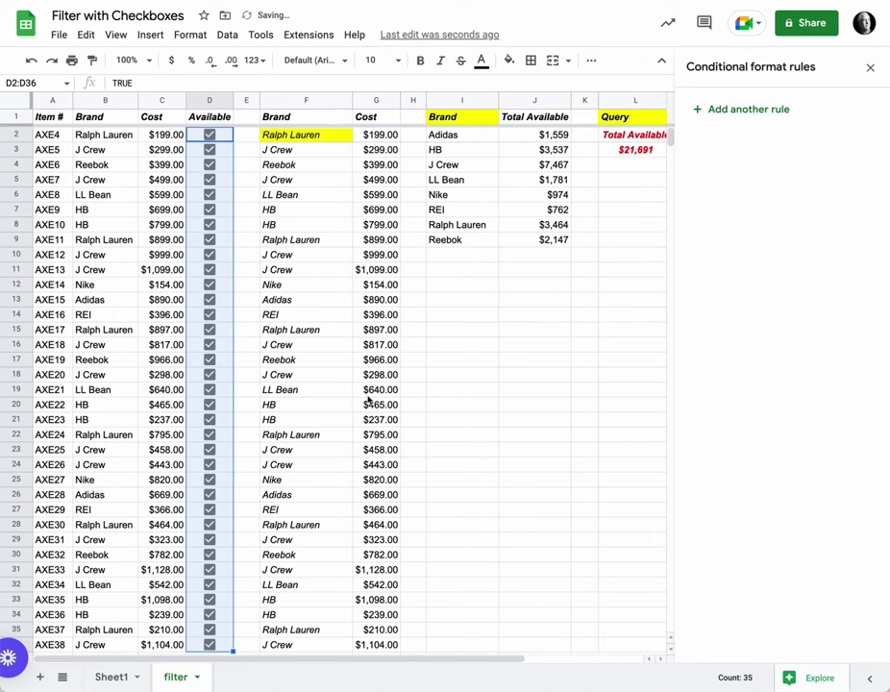
pyautogui.press('space')
# Mark items AXE4, AXE10, AXE17, AXE24 and AXE28 as available using their checkboxes.
pyautogui.click(210, 135)
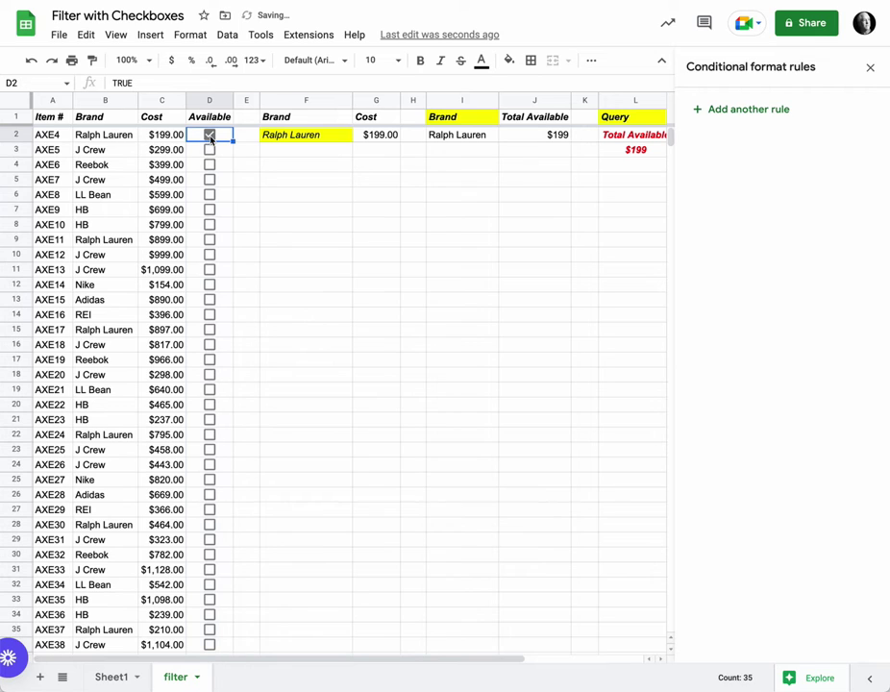
pyautogui.click(209, 225)
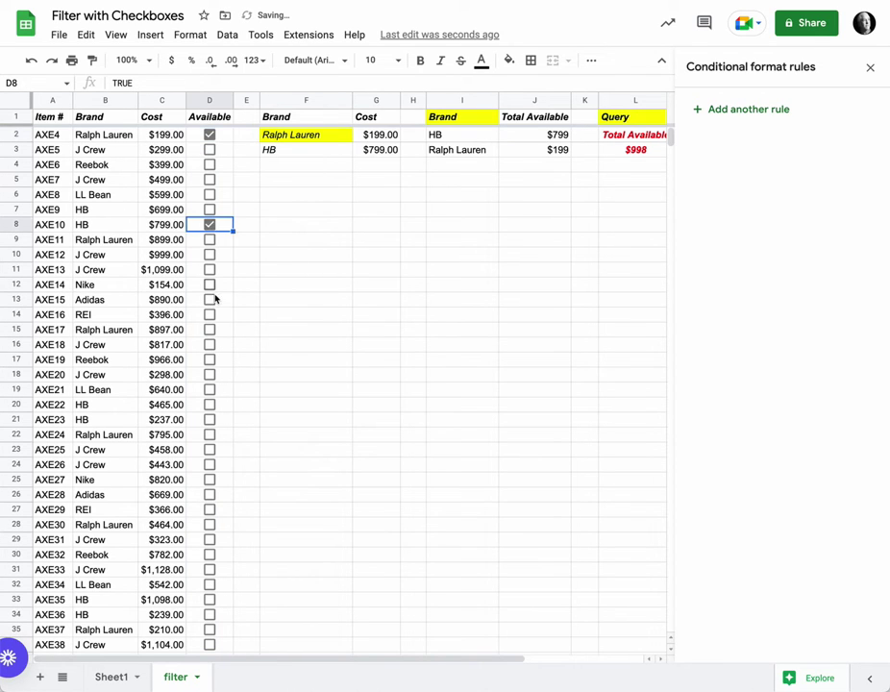
pyautogui.click(209, 330)
pyautogui.click(211, 435)
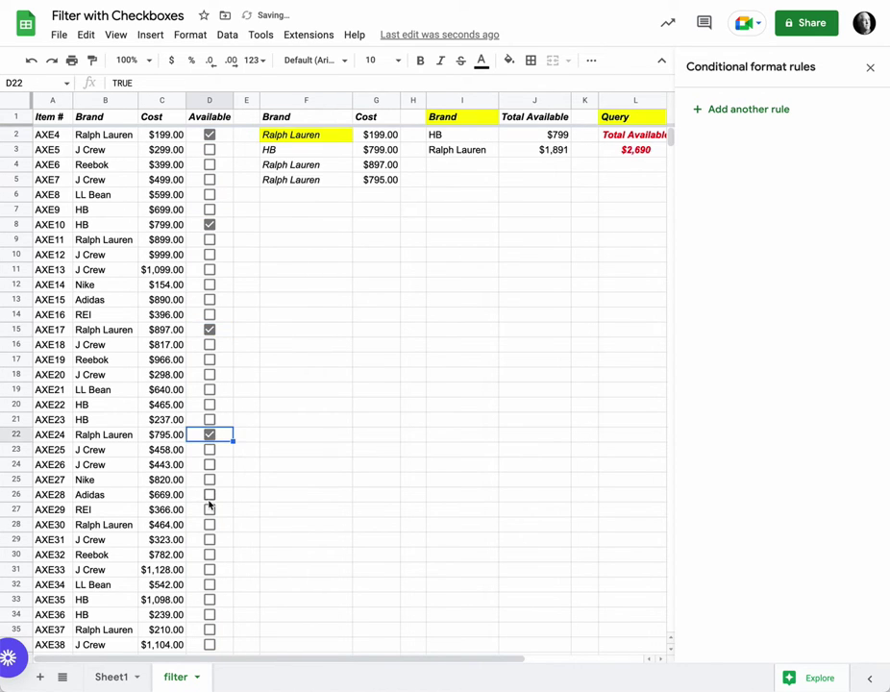
pyautogui.click(210, 495)
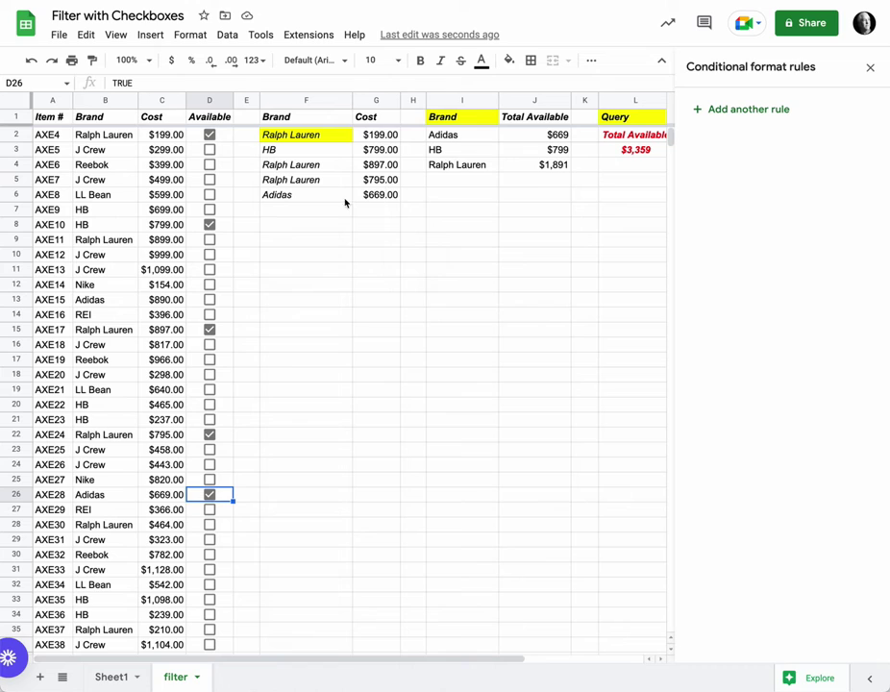
# Inspect the QUERY formulas in I1 and L1, and close the conditional format rules.
pyautogui.click(465, 118)
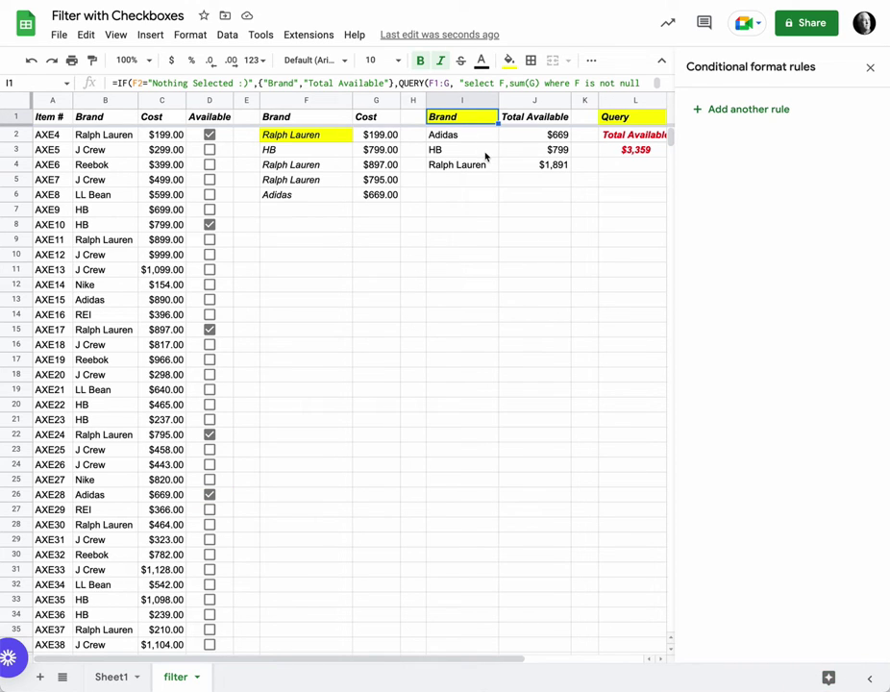
pyautogui.click(642, 119)
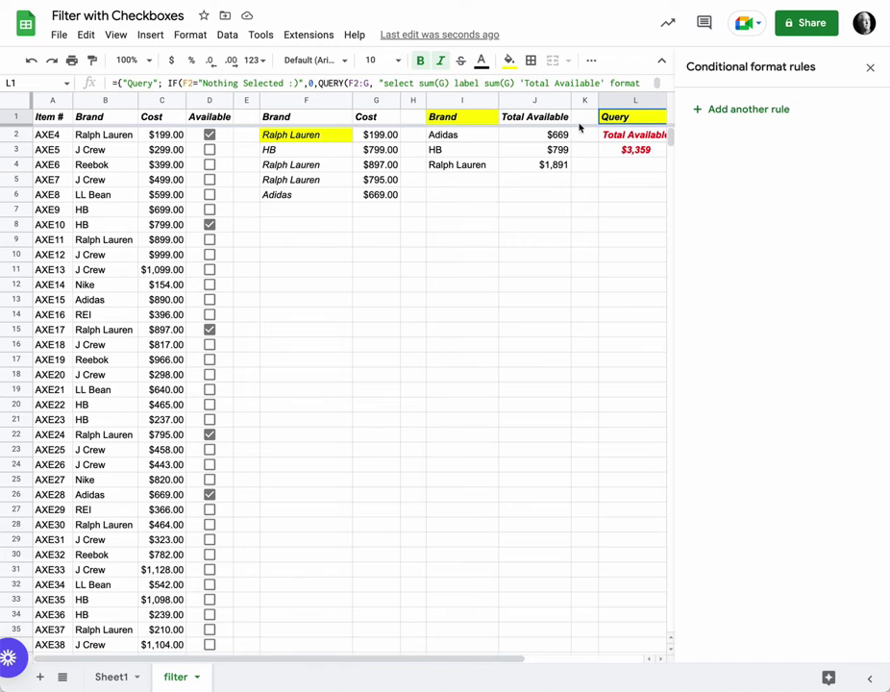
pyautogui.click(482, 117)
pyautogui.click(870, 66)
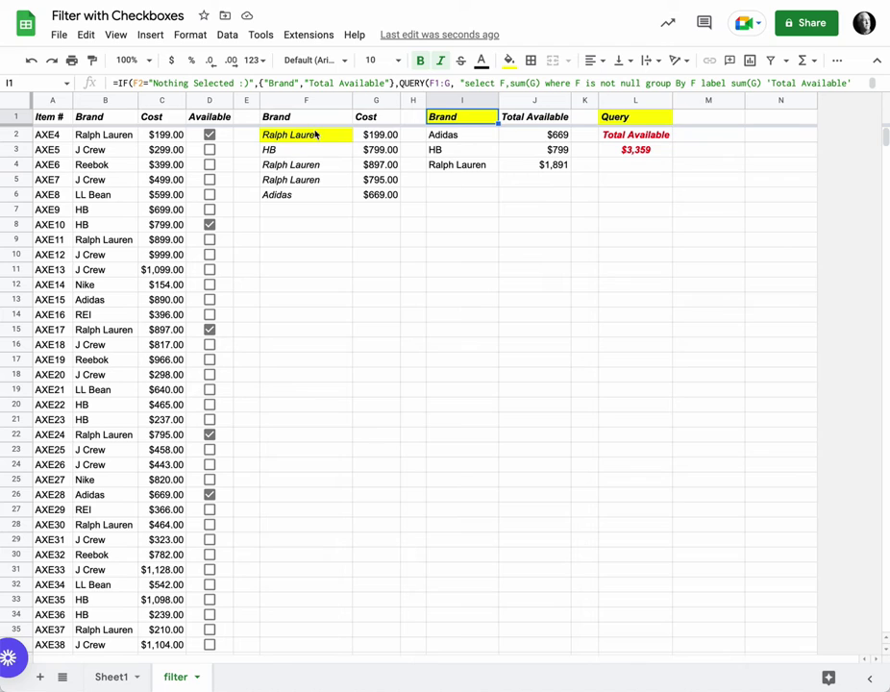
# Tick and clear all the checkboxes in D2:D36, and inspect the brand summary formula in I1.
pyautogui.moveTo(225, 136); pyautogui.dragTo(225, 650)
pyautogui.press('space')
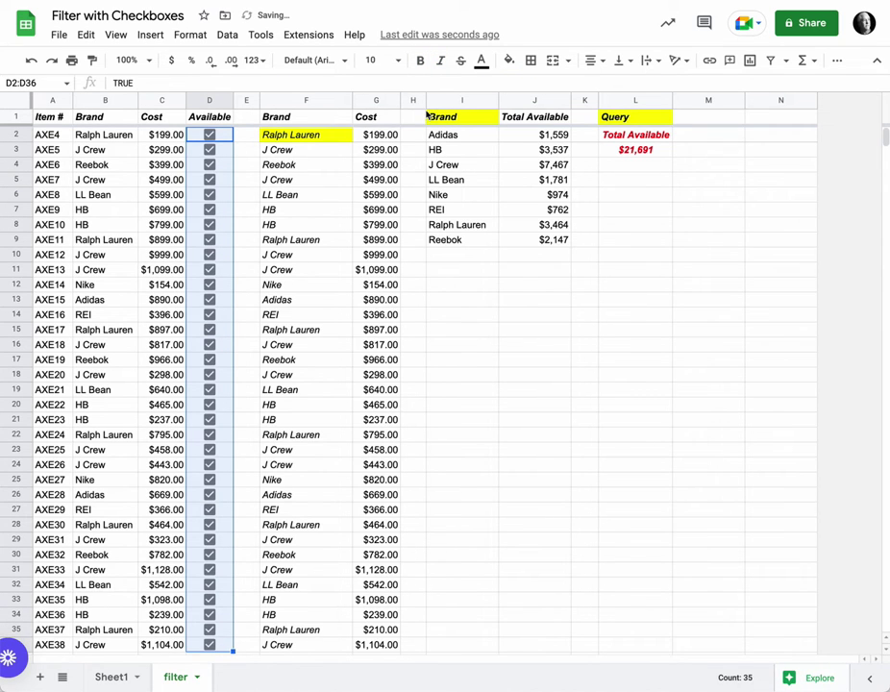
pyautogui.press('space')
pyautogui.click(458, 117)
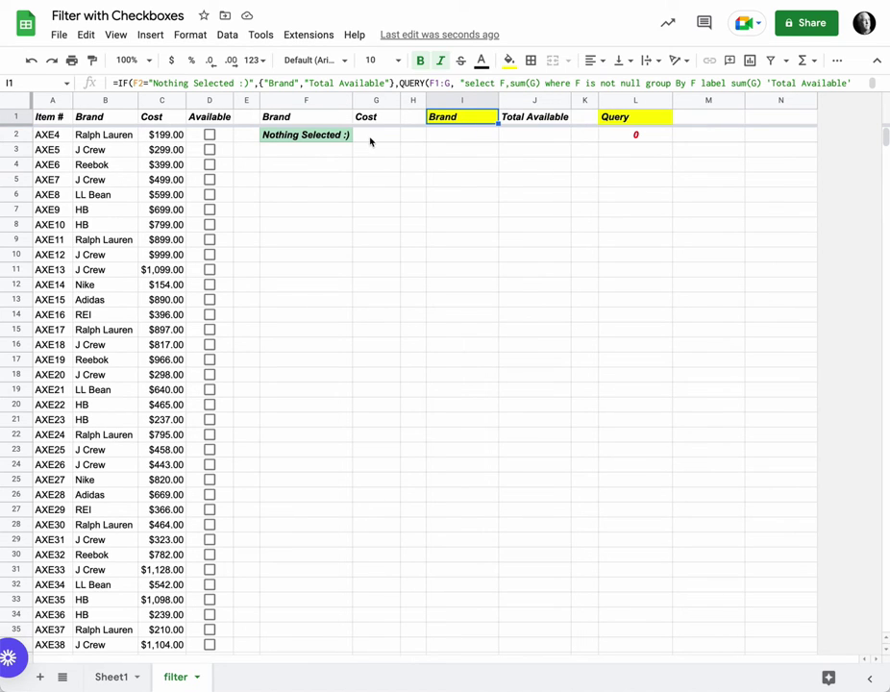
# Mark items AXE4 to AXE7 and AXE9 to AXE11 as available, and inspect the formulas in I1 and L1.
pyautogui.click(210, 136)
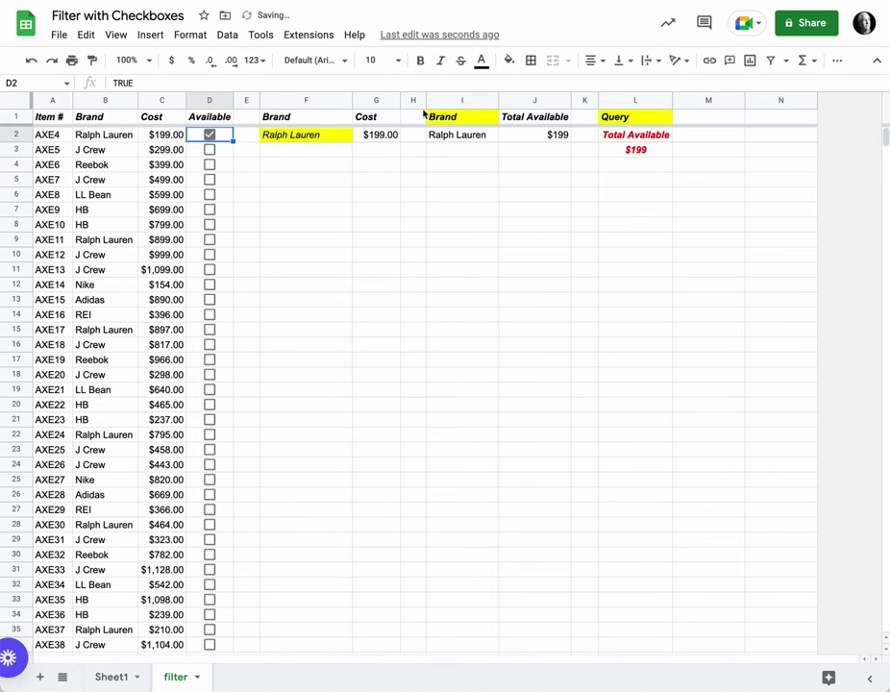
pyautogui.click(459, 120)
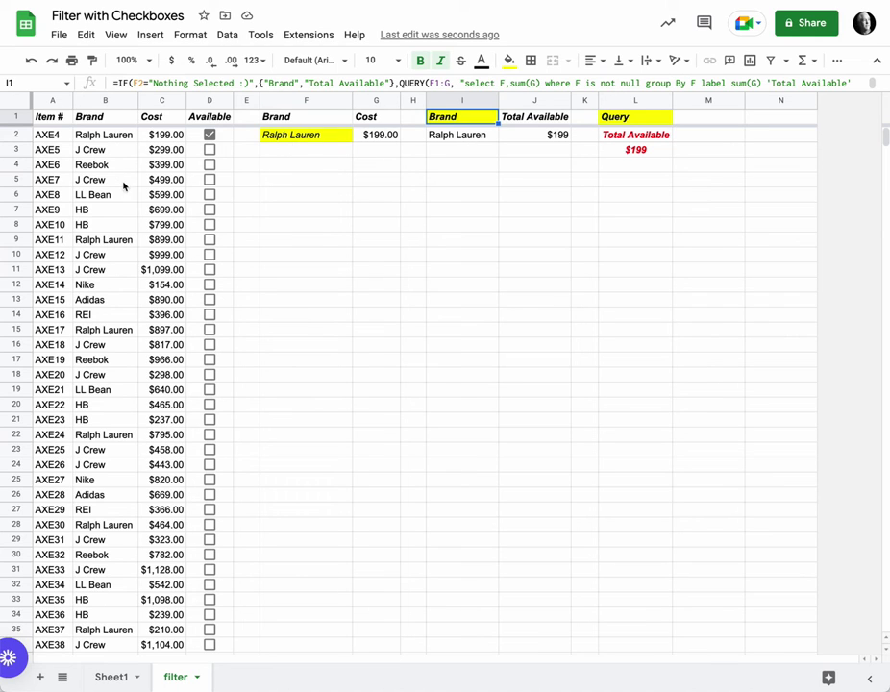
pyautogui.click(210, 150)
pyautogui.click(210, 165)
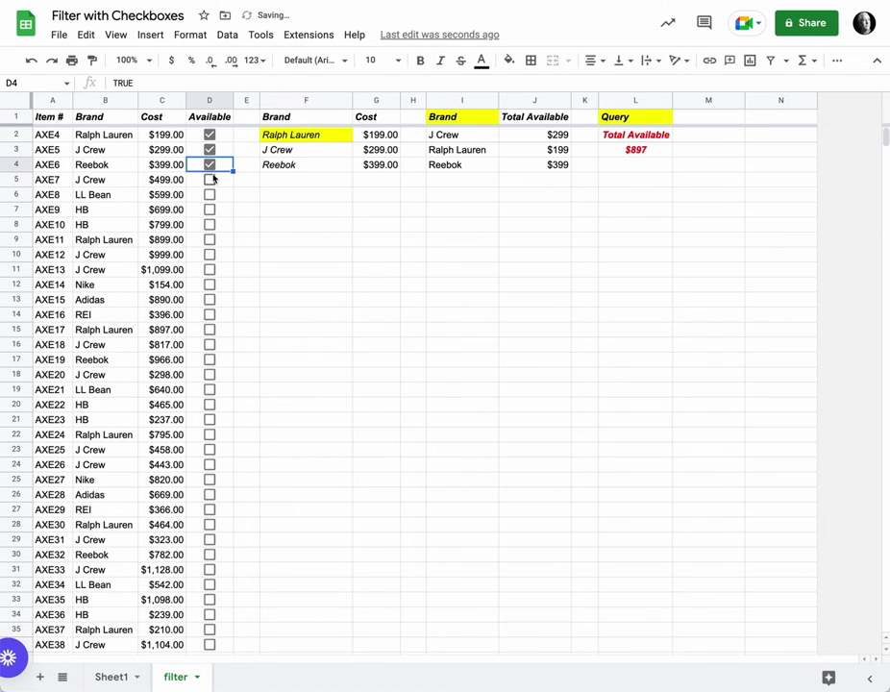
pyautogui.click(211, 180)
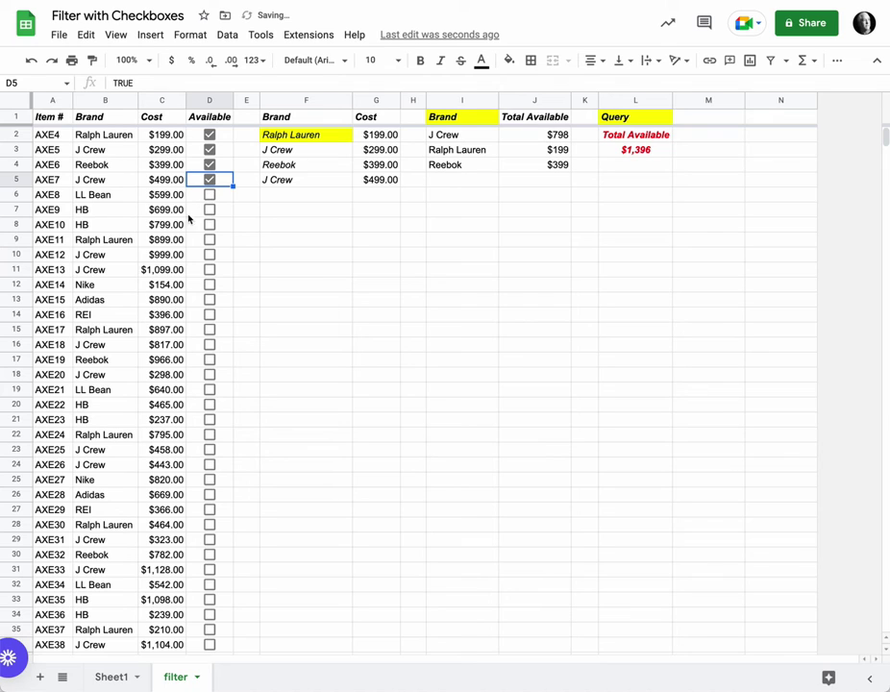
pyautogui.click(210, 209)
pyautogui.click(210, 224)
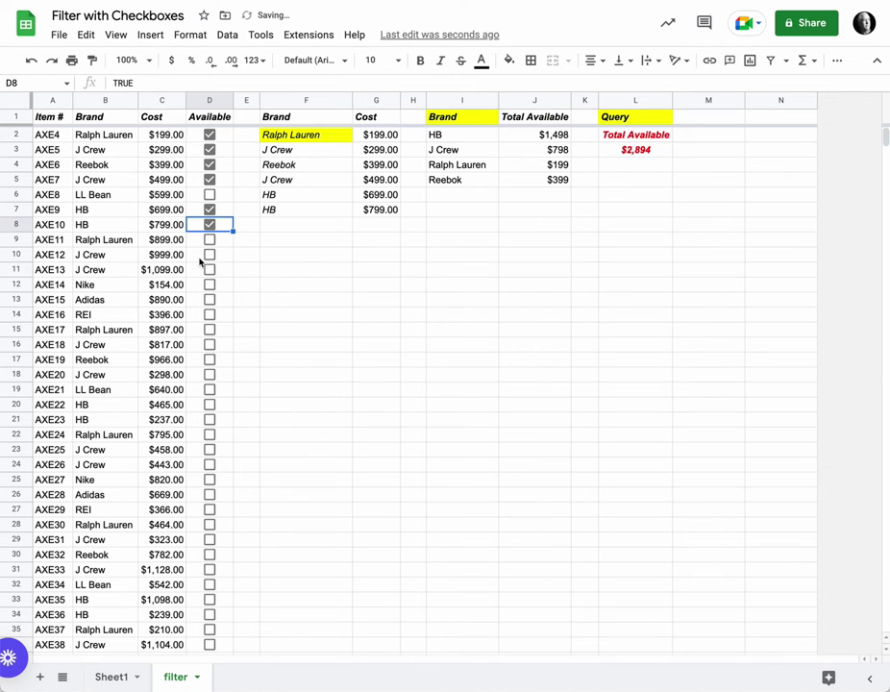
pyautogui.click(211, 240)
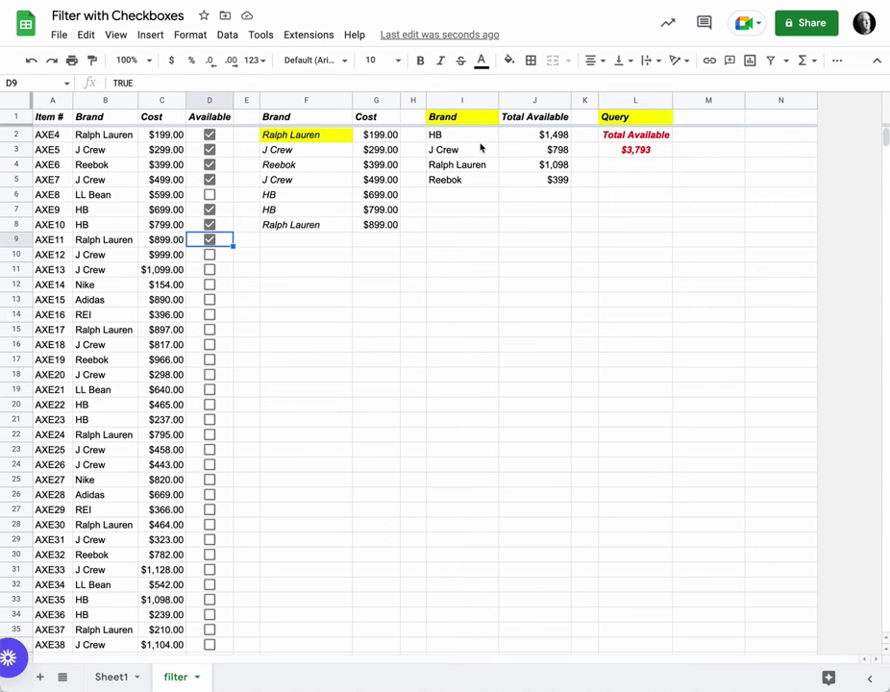
pyautogui.click(638, 120)
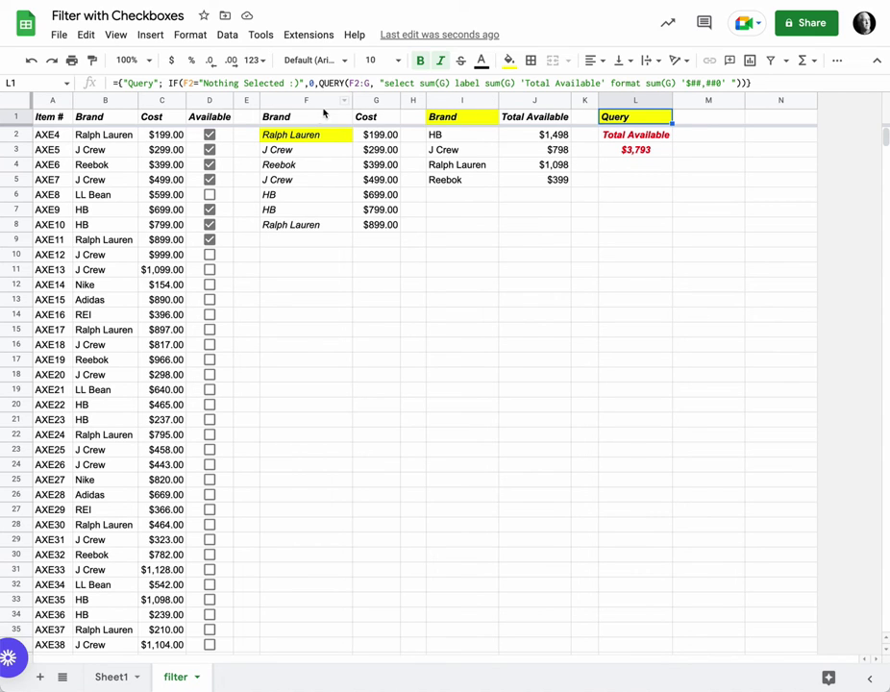
# Delete the checkboxes in D2:D11, check the Query output cell L2, and undo the deletion.
pyautogui.moveTo(225, 139); pyautogui.dragTo(212, 270)
pyautogui.press('Delete')
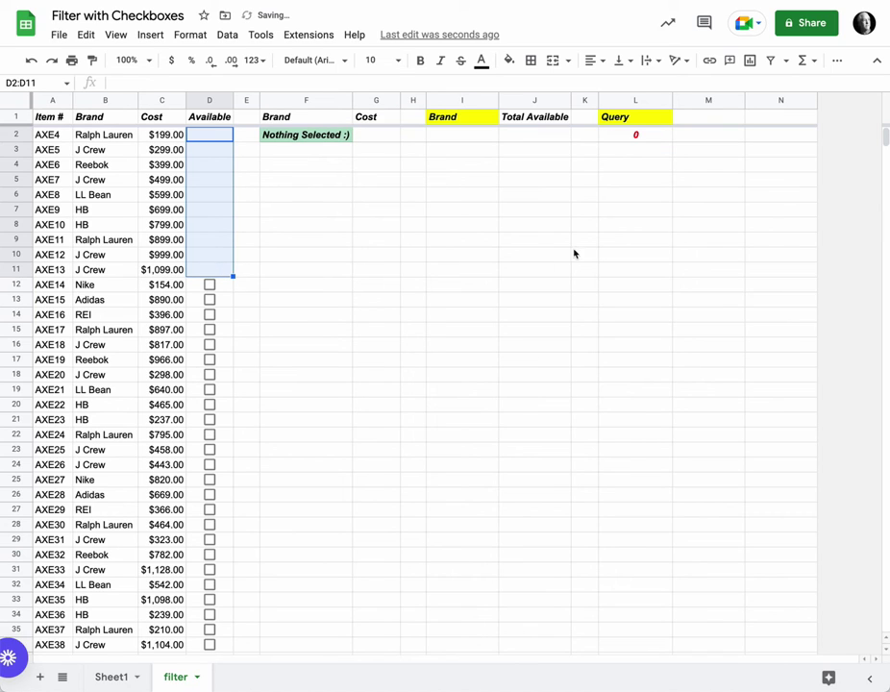
pyautogui.click(644, 136)
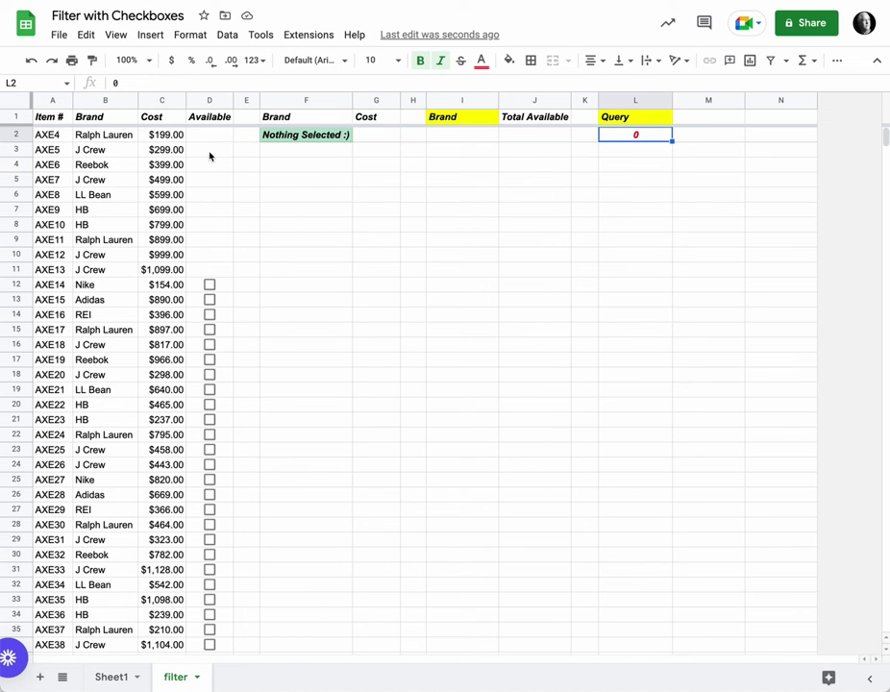
pyautogui.hotkey('ctrl', 'z')
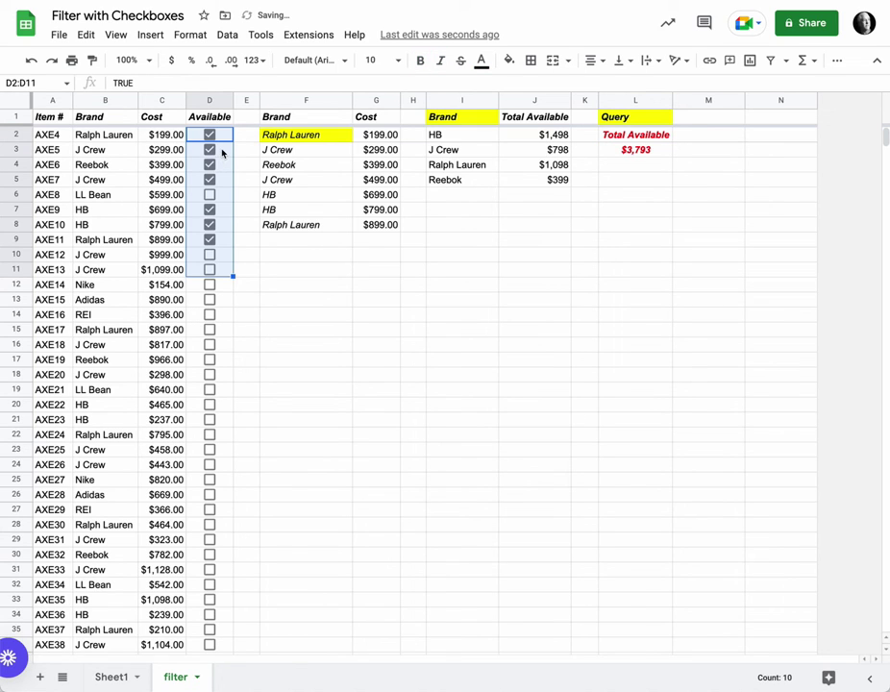
# Toggle the D2:D11 checkboxes as a group, leaving all of them ticked.
pyautogui.press('space')
pyautogui.press('space')
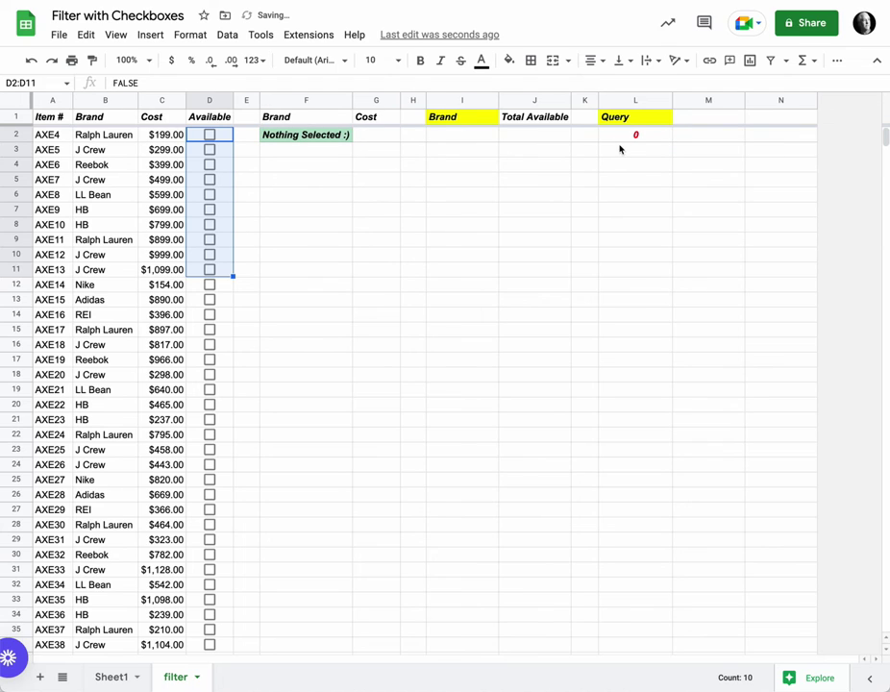
pyautogui.press('space')
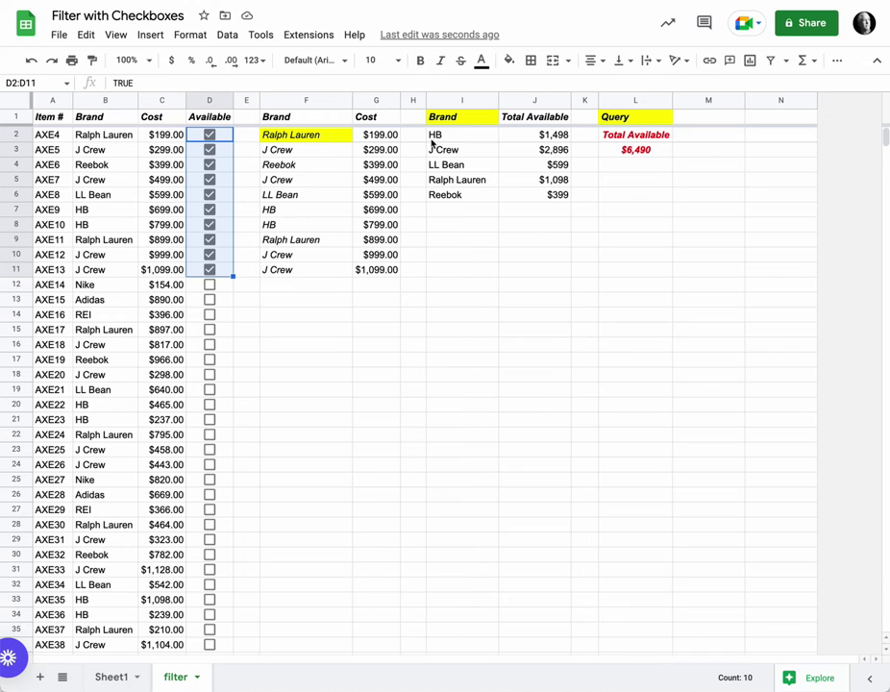
# Inspect the Query total in L2 and its formula in L1, and clear all the checkboxes in D2:D11.
pyautogui.click(629, 138)
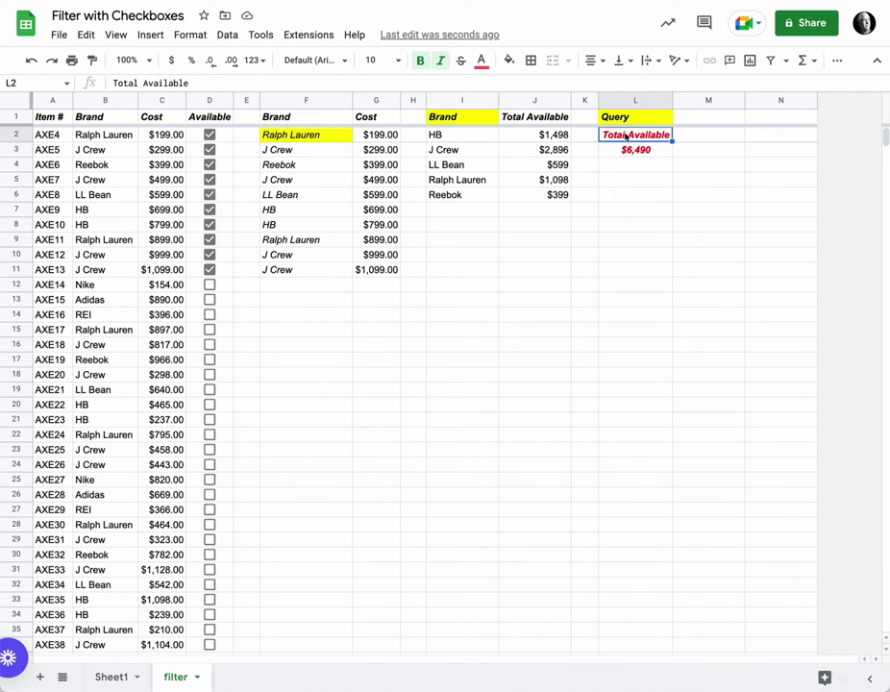
pyautogui.click(625, 119)
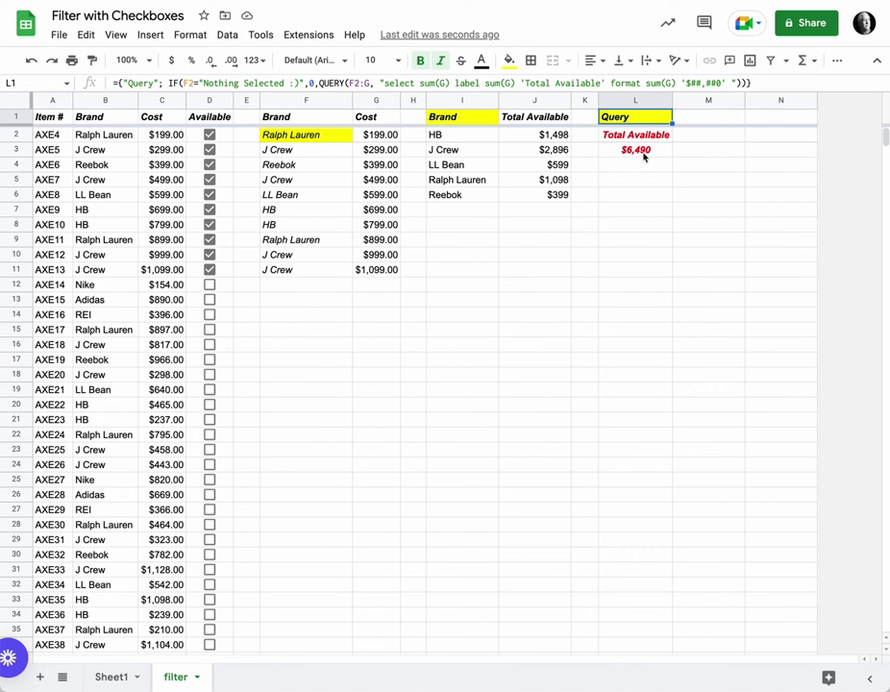
pyautogui.moveTo(227, 136); pyautogui.dragTo(228, 272)
pyautogui.press('space')
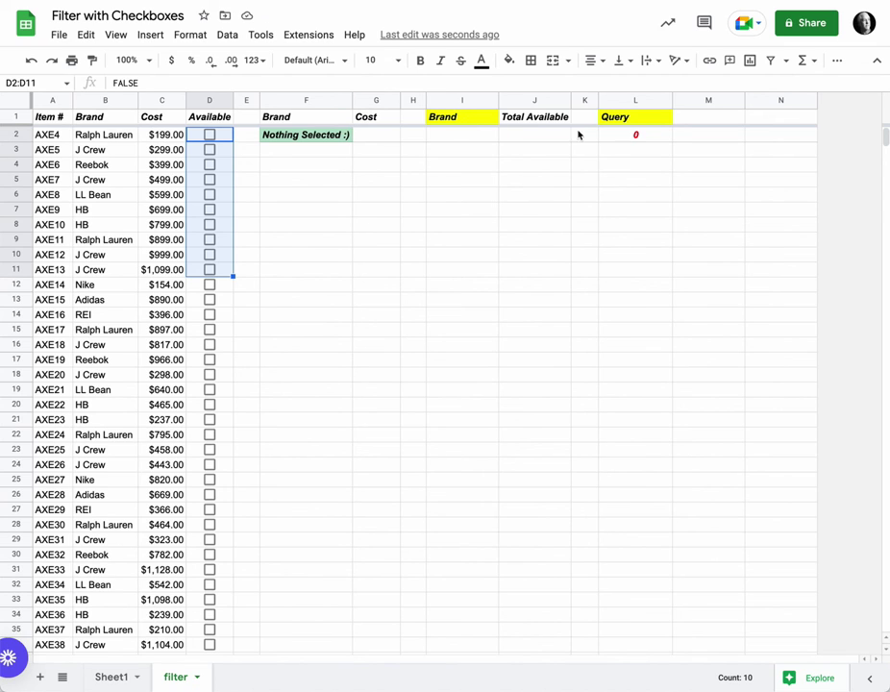
# Mark items AXE4 to AXE17 and AXE23 to AXE32 as available, and check the sum of the brand totals in J2:J9.
pyautogui.click(211, 136)
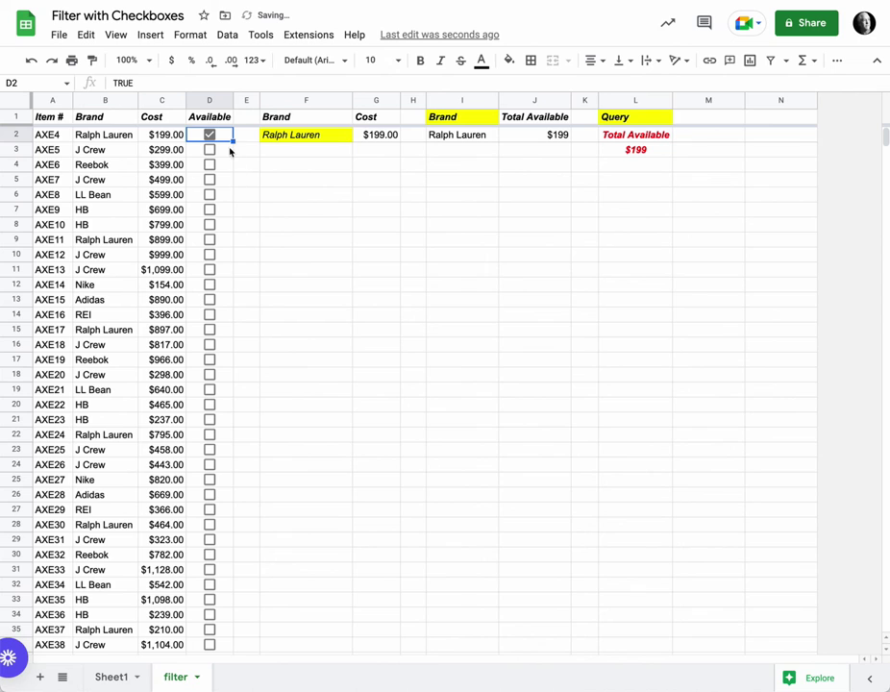
pyautogui.click(221, 149)
pyautogui.click(225, 141)
pyautogui.moveTo(225, 141); pyautogui.dragTo(224, 338)
pyautogui.press('space')
pyautogui.moveTo(224, 424); pyautogui.dragTo(225, 554)
pyautogui.press('space')
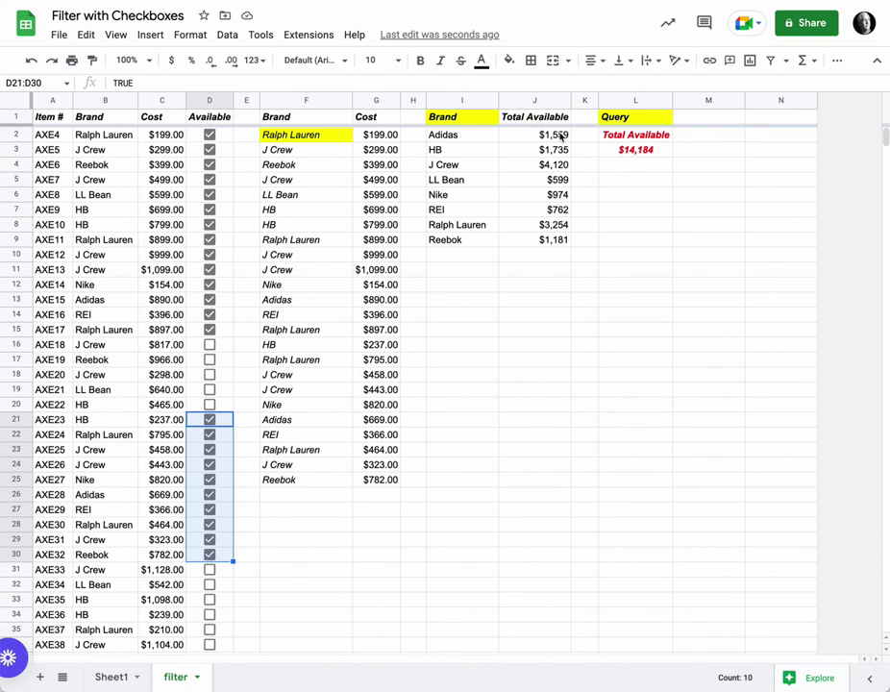
pyautogui.moveTo(562, 135); pyautogui.dragTo(559, 242)
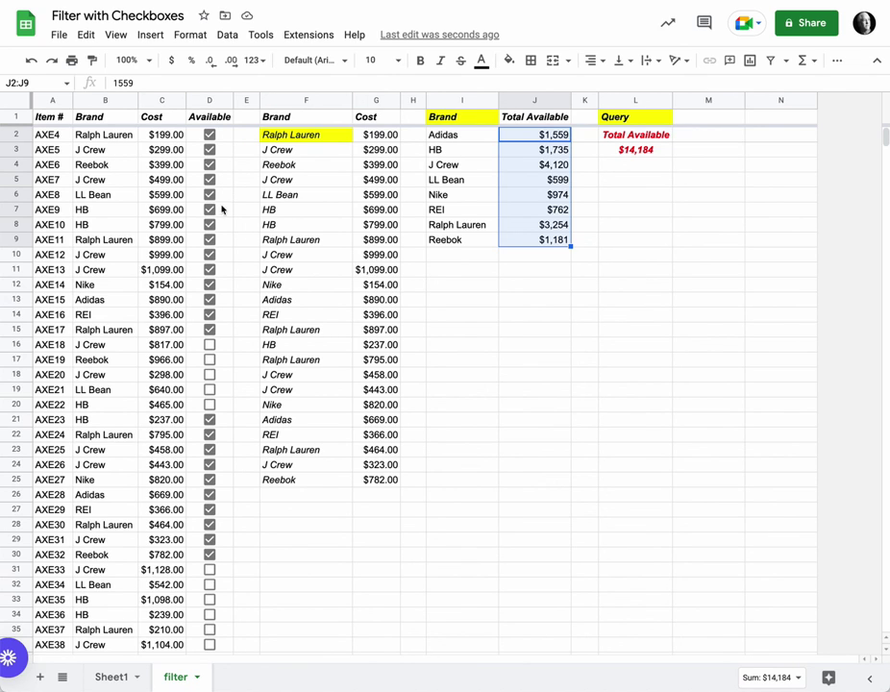
# Toggle the D2:D30 checkboxes as a group, leaving all of them cleared.
pyautogui.moveTo(209, 134); pyautogui.dragTo(223, 560)
pyautogui.press('space')
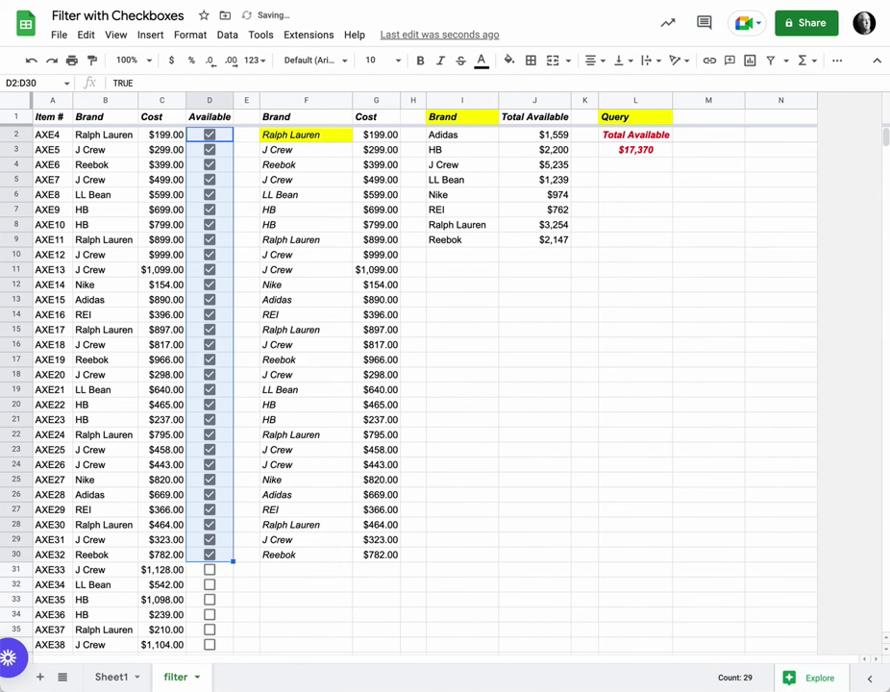
pyautogui.press('space')
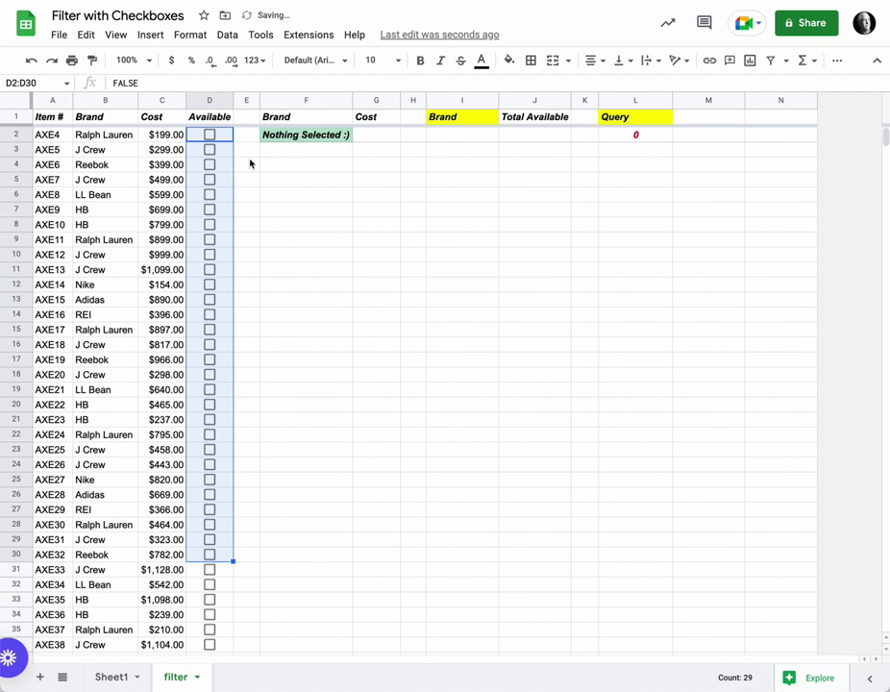
# Mark items AXE5, AXE7, AXE12, AXE19 and AXE25 as available.
pyautogui.click(211, 151)
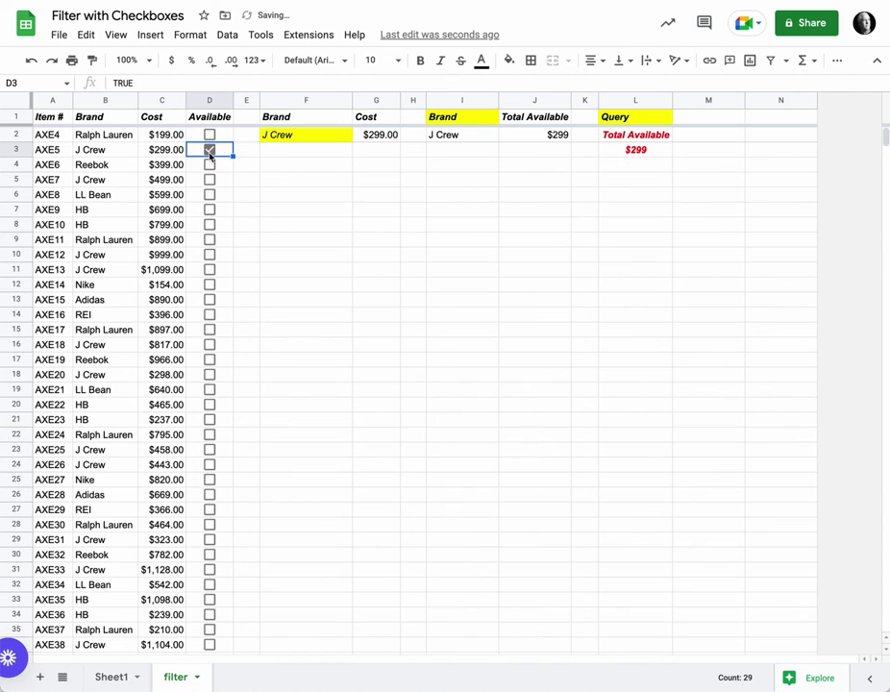
pyautogui.click(211, 181)
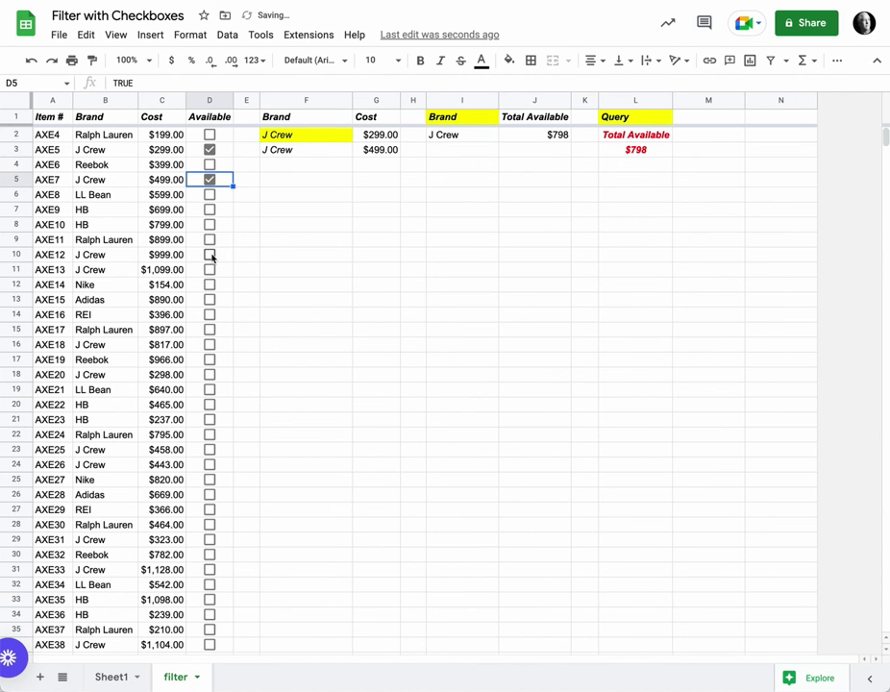
pyautogui.click(211, 255)
pyautogui.click(212, 360)
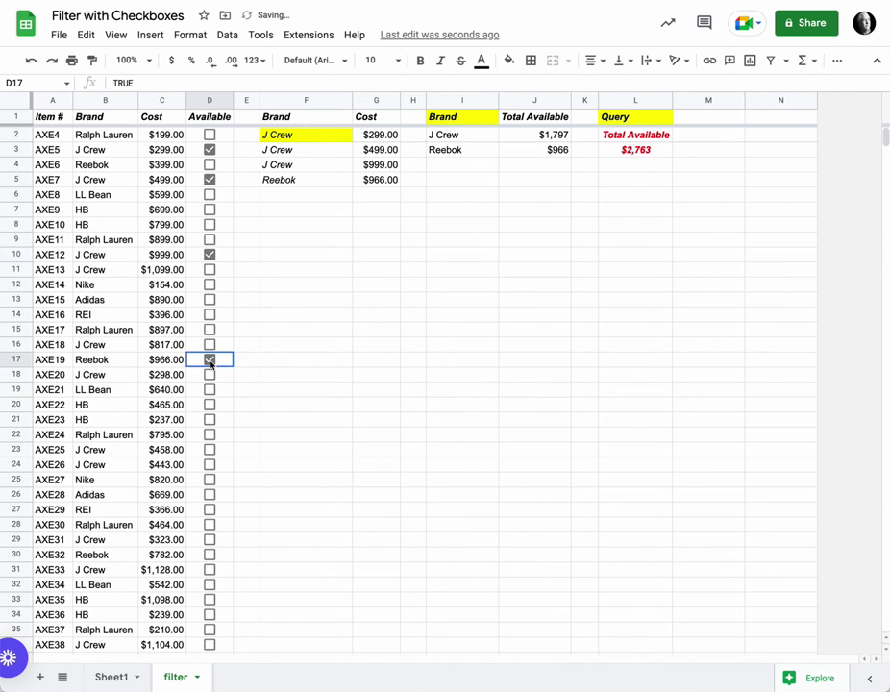
pyautogui.click(211, 451)
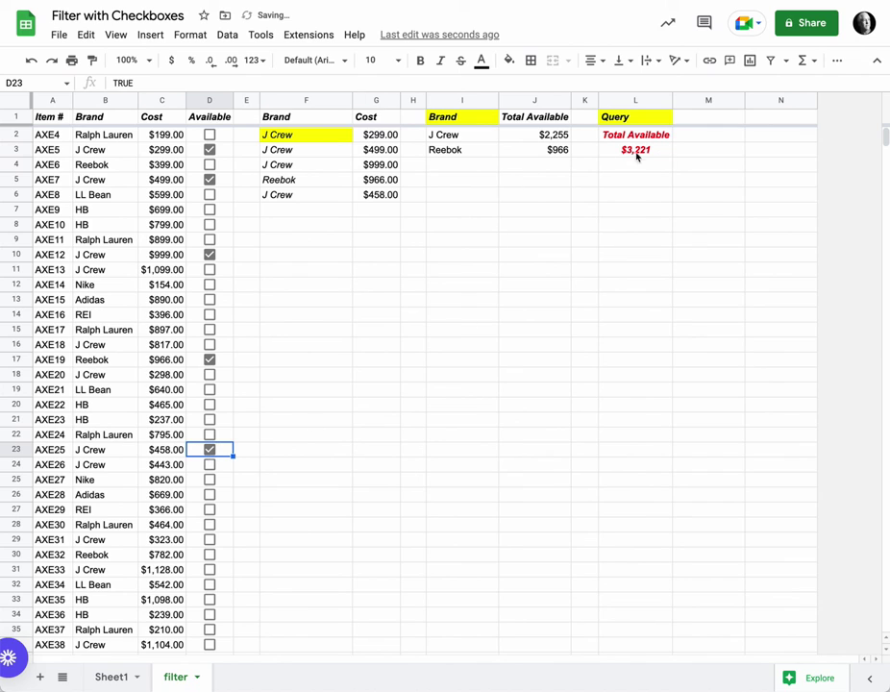